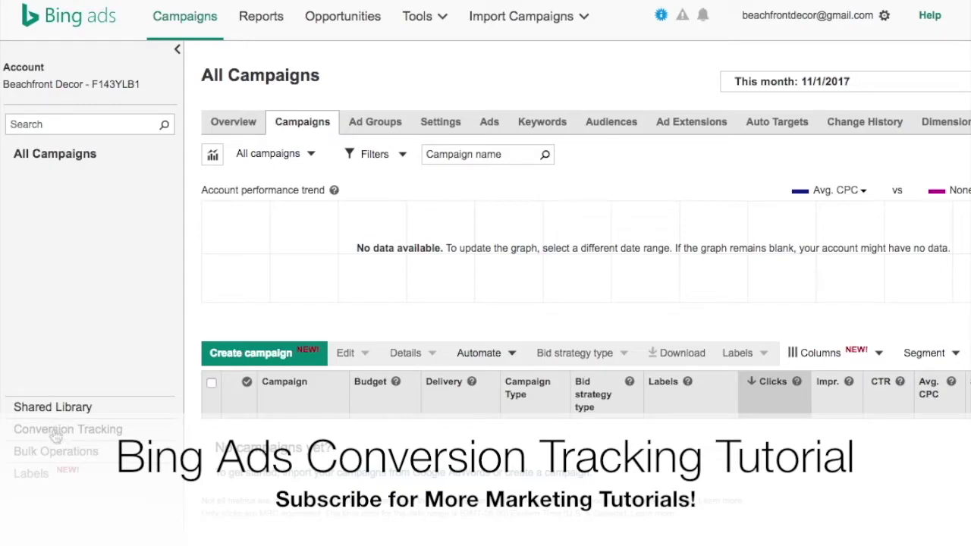
# Open Conversion Tracking and review its UET tags and Conversion goals sections.
pyautogui.click(90, 432)
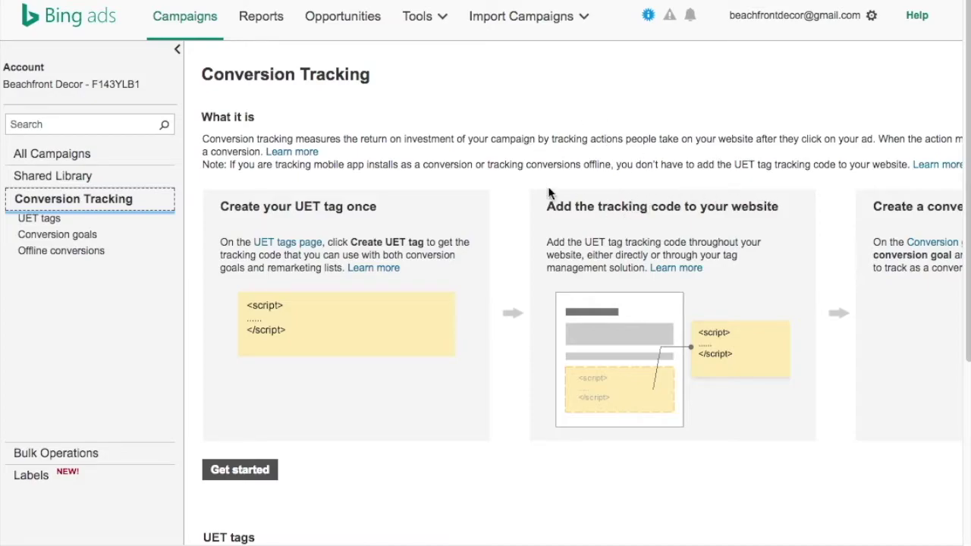
pyautogui.scroll(-1, 523, 176)
pyautogui.scroll(-5, 524, 173)
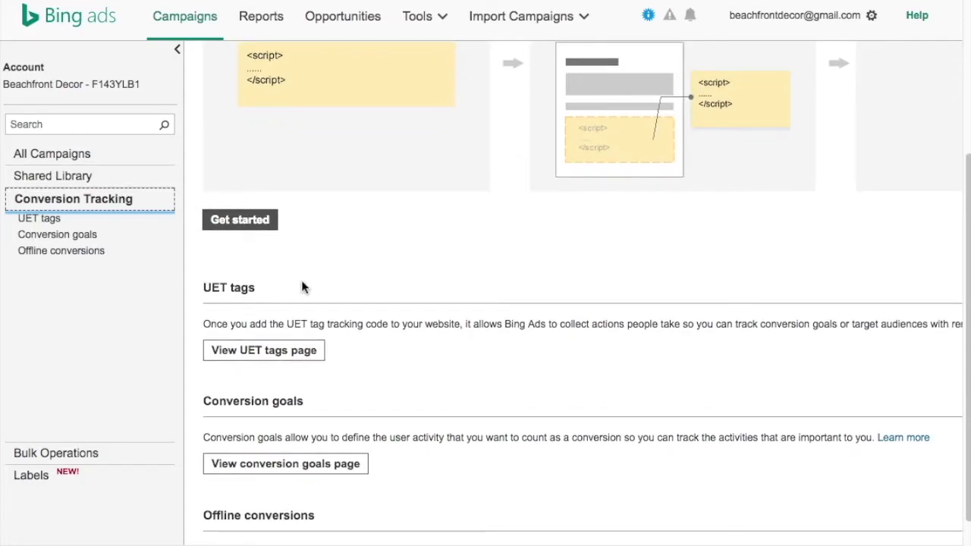
pyautogui.rightClick(240, 288)
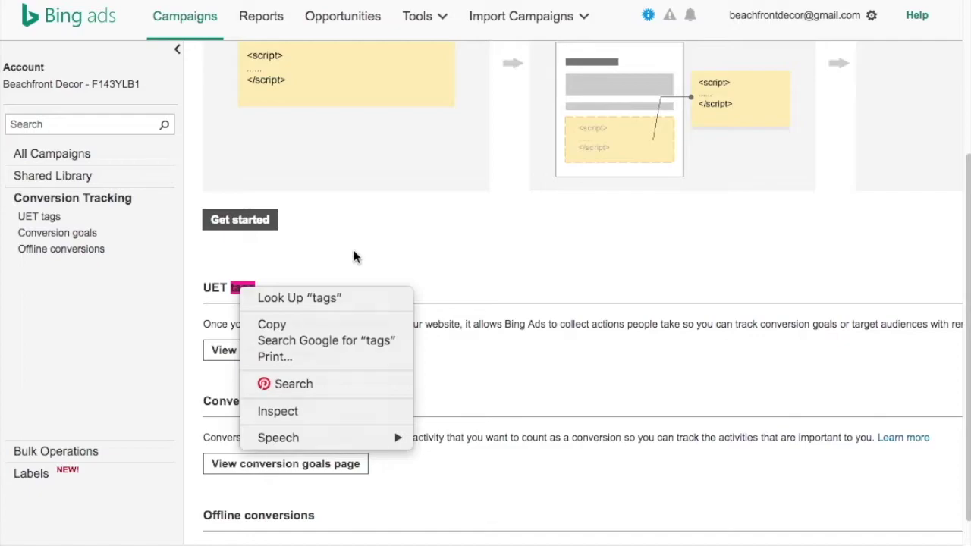
pyautogui.click(386, 246)
pyautogui.click(388, 247)
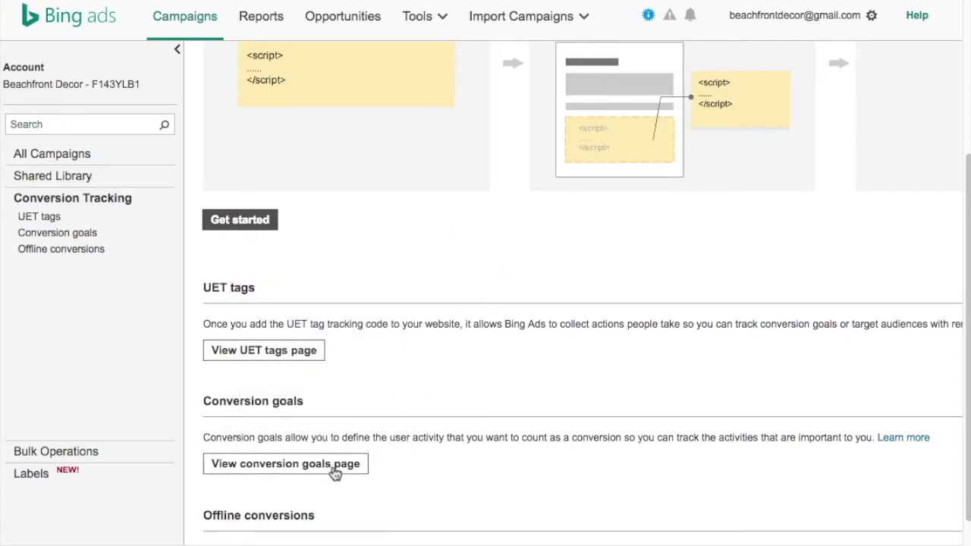
pyautogui.scroll(4, 316, 310)
# Create a UET tag named 'Beachfront Decor' with description 'Universal Tag for Beachfront Decor' and save it.
pyautogui.click(267, 462)
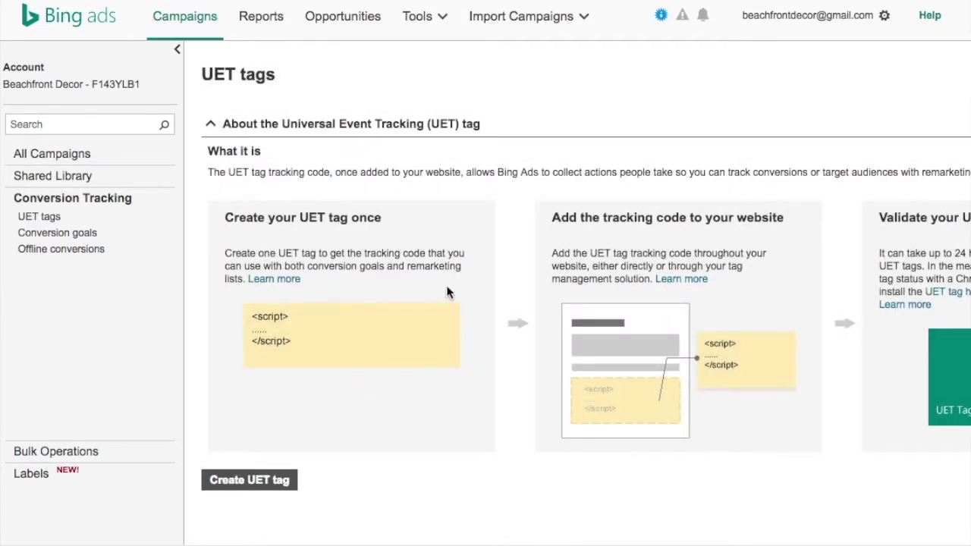
pyautogui.click(263, 481)
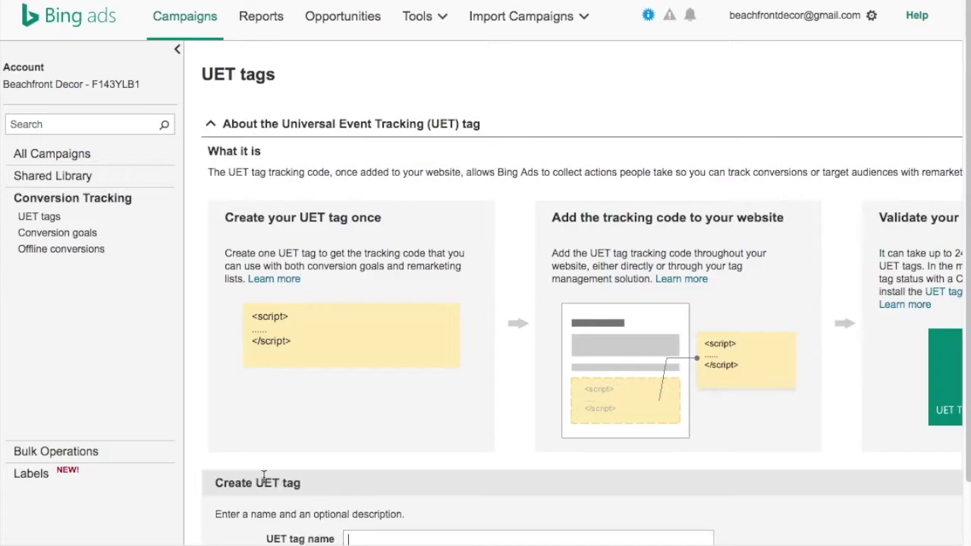
pyautogui.scroll(-3, 314, 448)
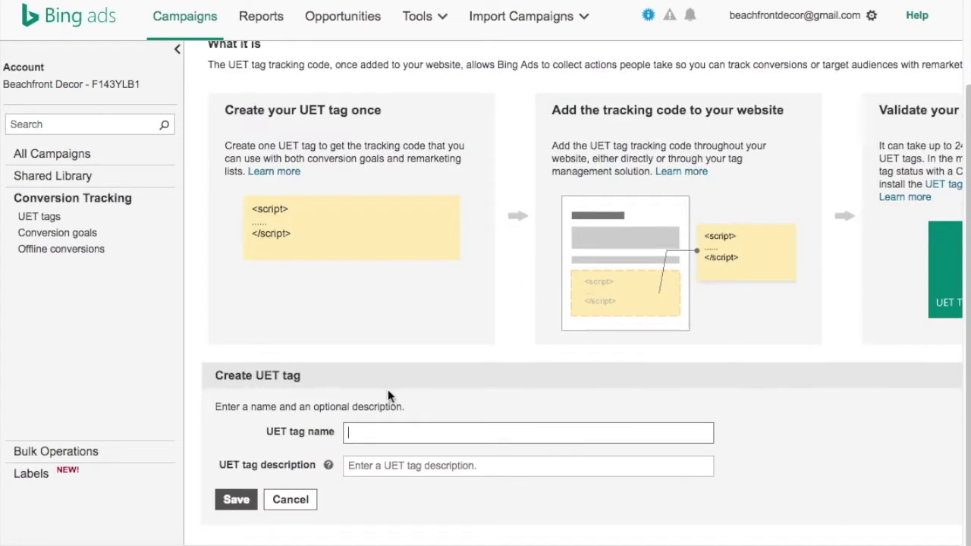
pyautogui.write('Beachfront Decor')
pyautogui.press('Tab')
pyautogui.press('Tab')
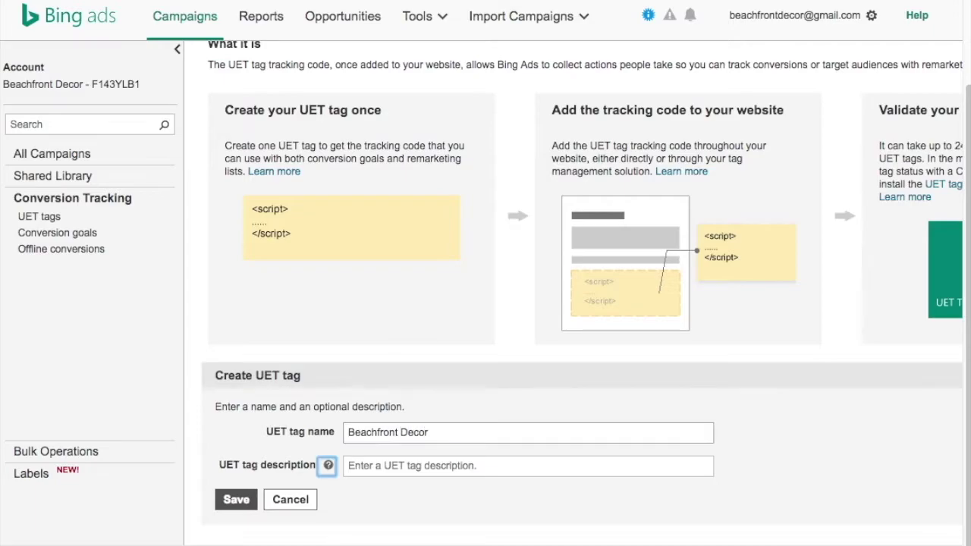
pyautogui.write('Universal Tag for Beachfront Decor')
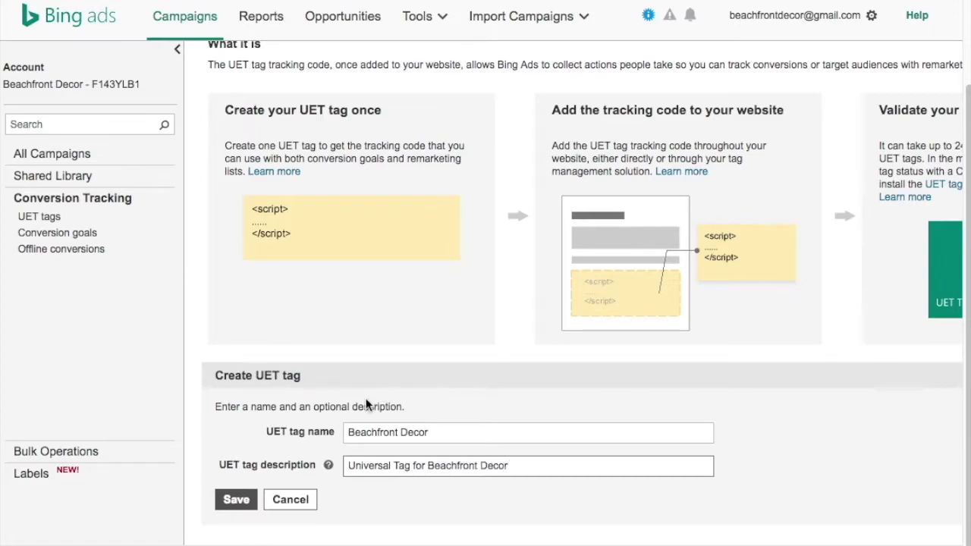
pyautogui.click(238, 498)
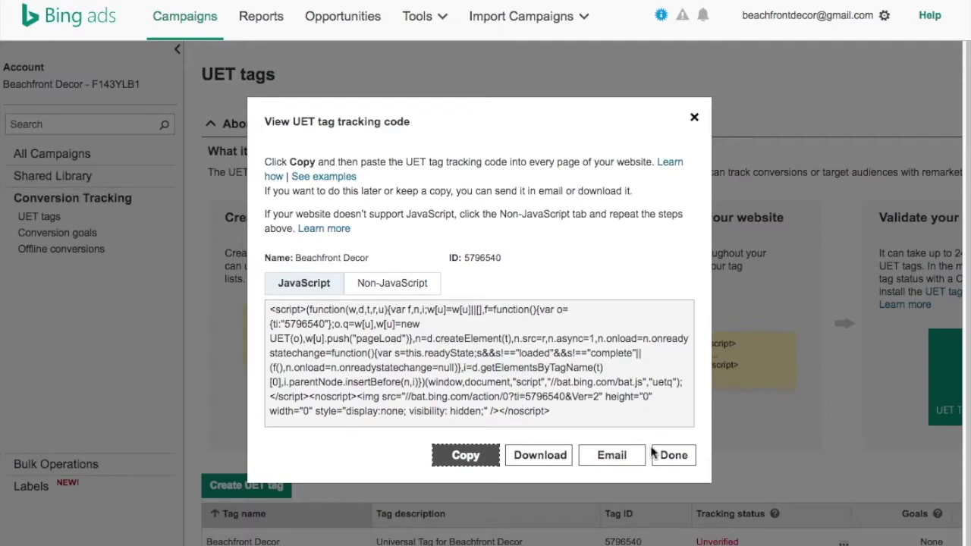
# Close the tracking code window and review the Unverified UET tag 5796540.
pyautogui.click(674, 455)
pyautogui.scroll(-3, 543, 450)
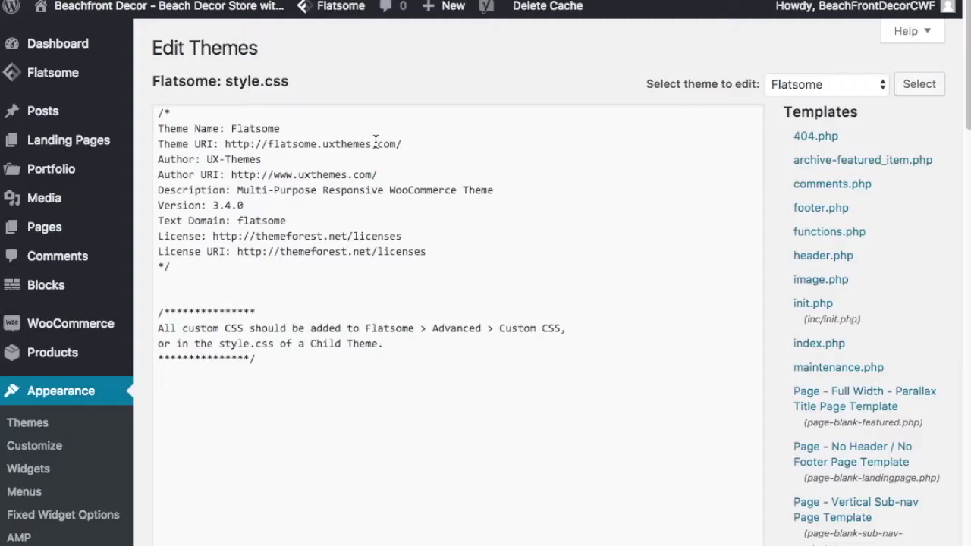
pyautogui.scroll(-1, 375, 142)
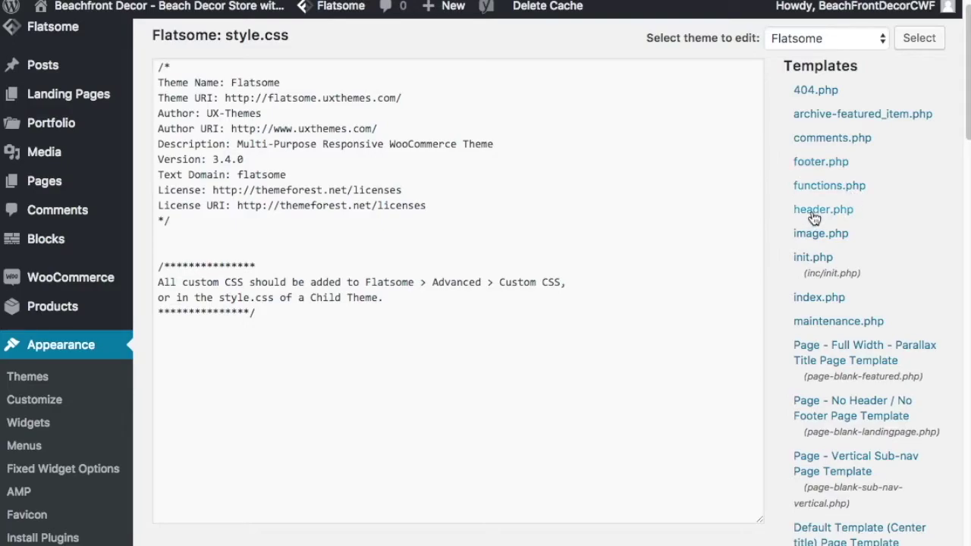
# Open Flatsome's footer.php and place the cursor at the wp_footer line.
pyautogui.click(823, 168)
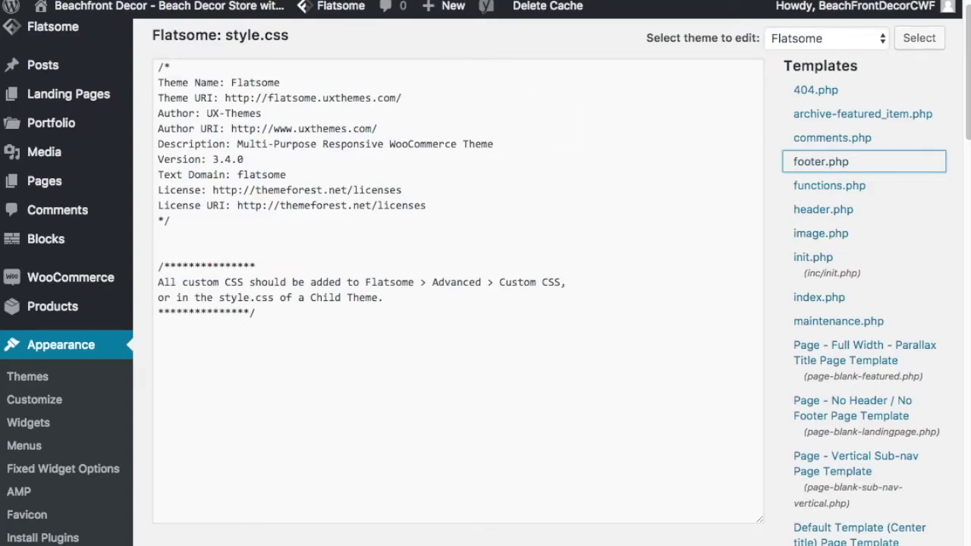
pyautogui.moveTo(421, 5)
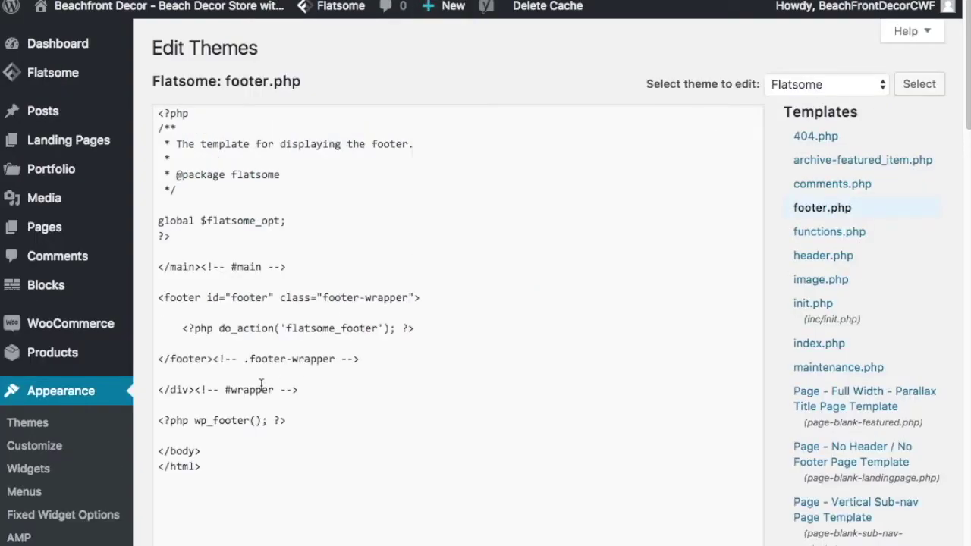
pyautogui.click(306, 423)
# Paste the UET tracking script on a new line below wp_footer and update footer.php.
pyautogui.press('Return')
pyautogui.press('Return')
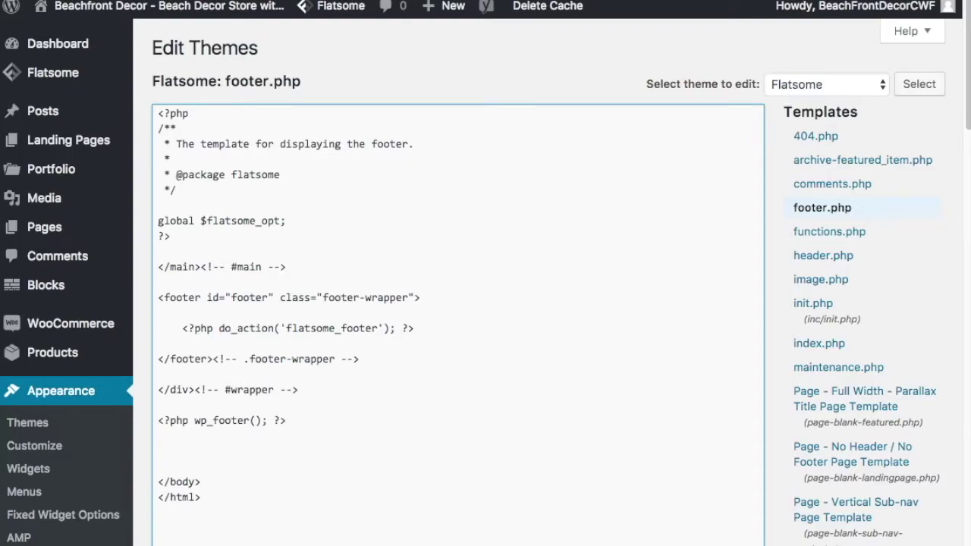
pyautogui.write('<script>(function(w,d,t,r,u){var f,n,i;w[u]=w[u]||[],f=function(){var o={ti:"5796540"};o.q=w[u],w[u]=new UET(o),w[u].push("pageLoad")},n=d.createElement(t),n.src=r,n.async=1,n.onload=n.onreadystatechange=function(){var s=this.readyState;s&&s!=="loaded"&&s!=="complete"||(f(),n.onload=n.onreadystatechange=null)},i=d.getElementsByTagName(t)[0],i.parentNode.insertBefore(n,i)})(window,document,"script","//bat.bing.com/bat.js","uetq");</script><noscript><img src="//bat.bing.com/action/0?ti=5796540&Ver=2" height="0" width="0" style="display:none; visibility: hidden;" /></noscript>')
pyautogui.scroll(-2, 369, 379)
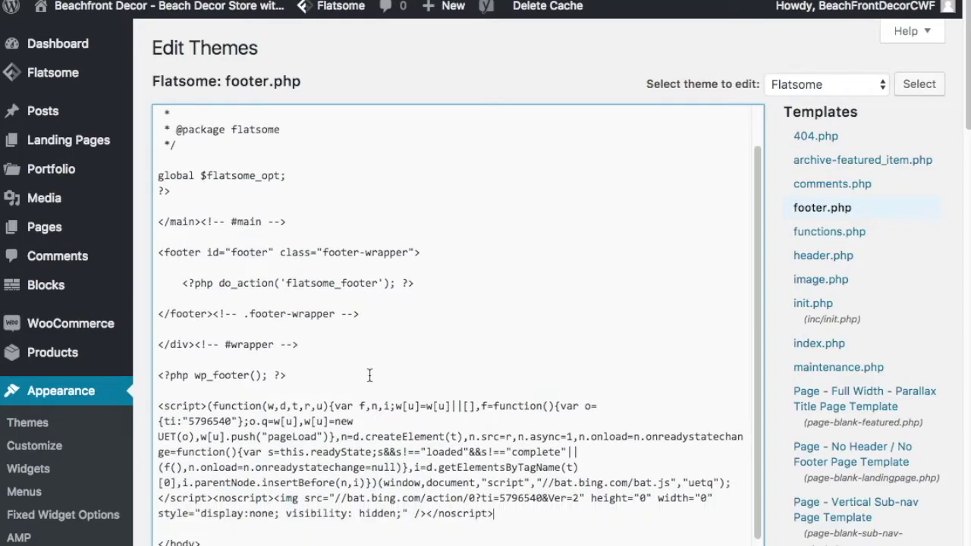
pyautogui.scroll(-1, 431, 427)
pyautogui.scroll(-5, 146, 466)
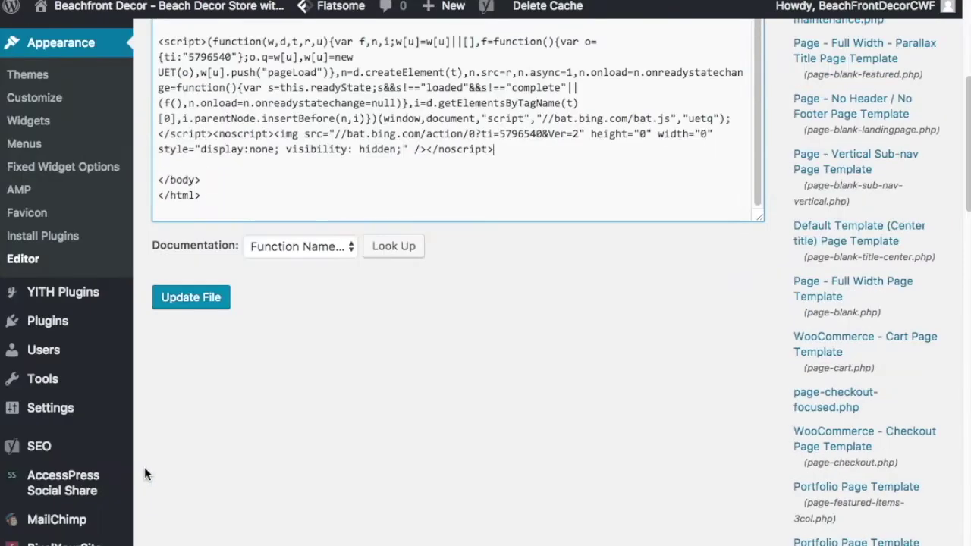
pyautogui.click(182, 303)
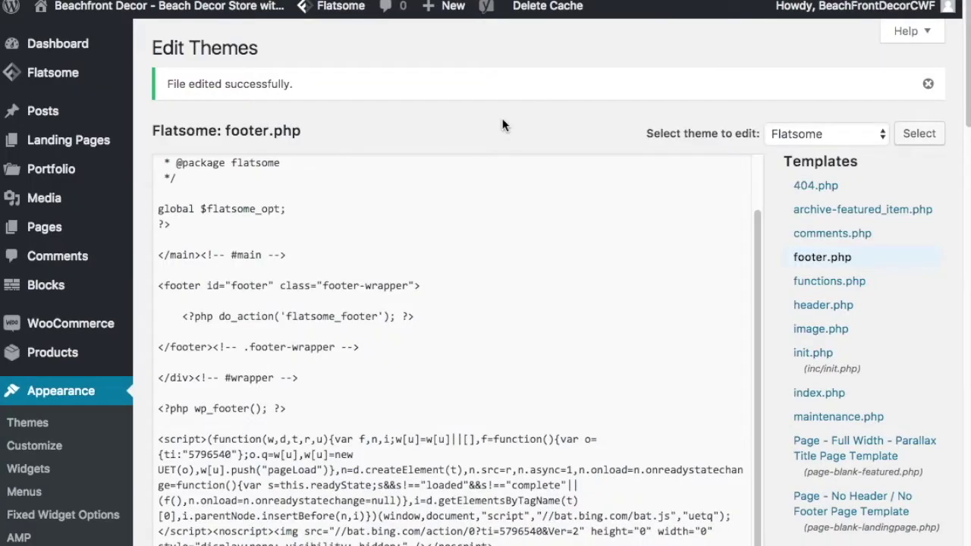
pyautogui.scroll(-1, 259, 437)
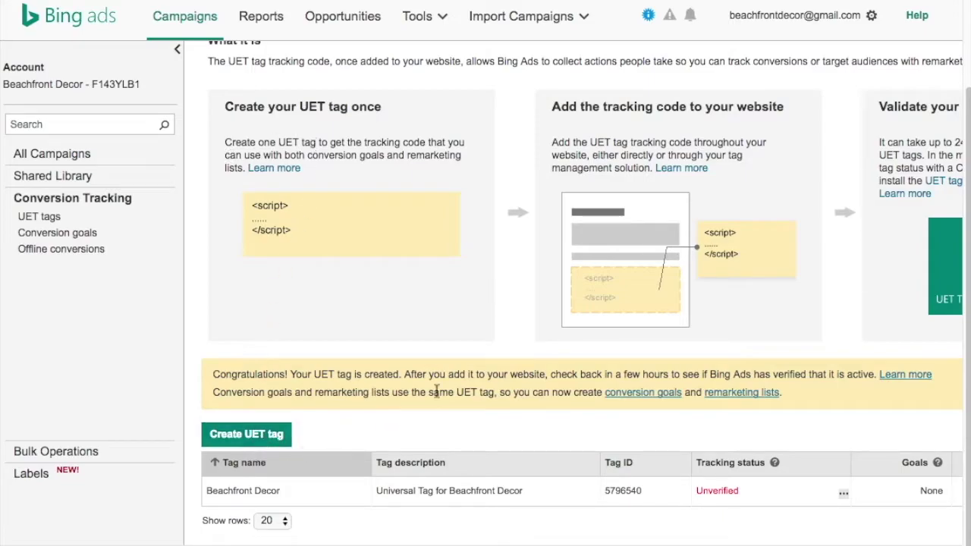
pyautogui.click(61, 235)
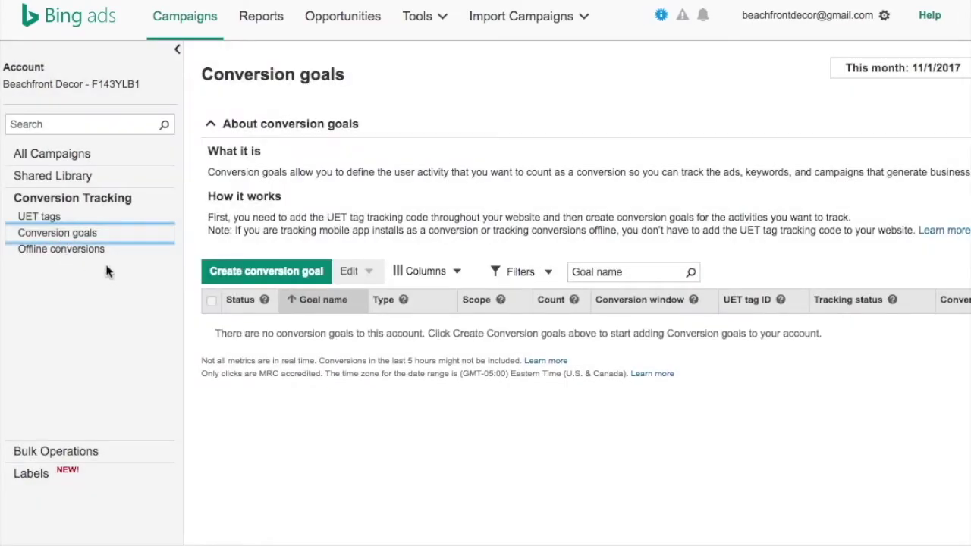
# Begin a Destination URL conversion goal named 'Giveaway Thank You' and continue to its details.
pyautogui.click(250, 273)
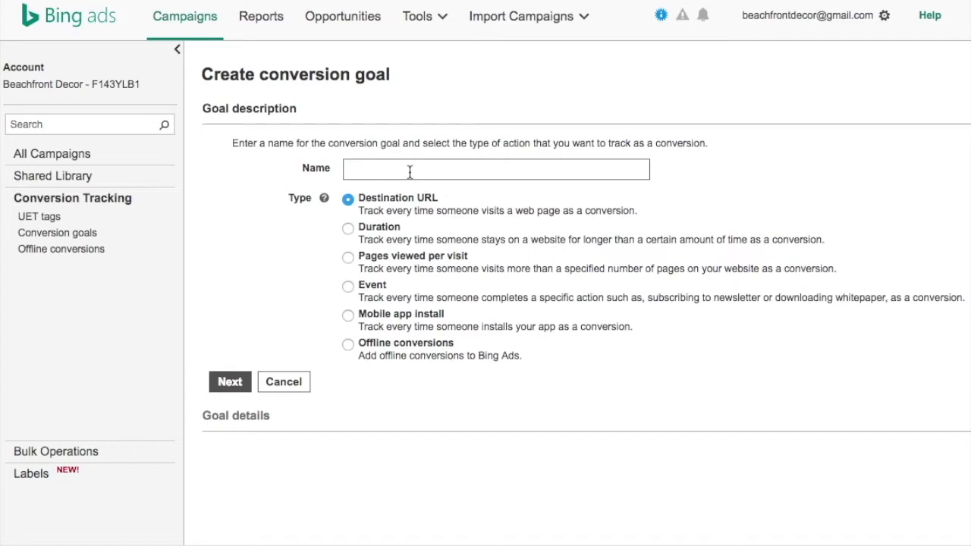
pyautogui.write('Cart')
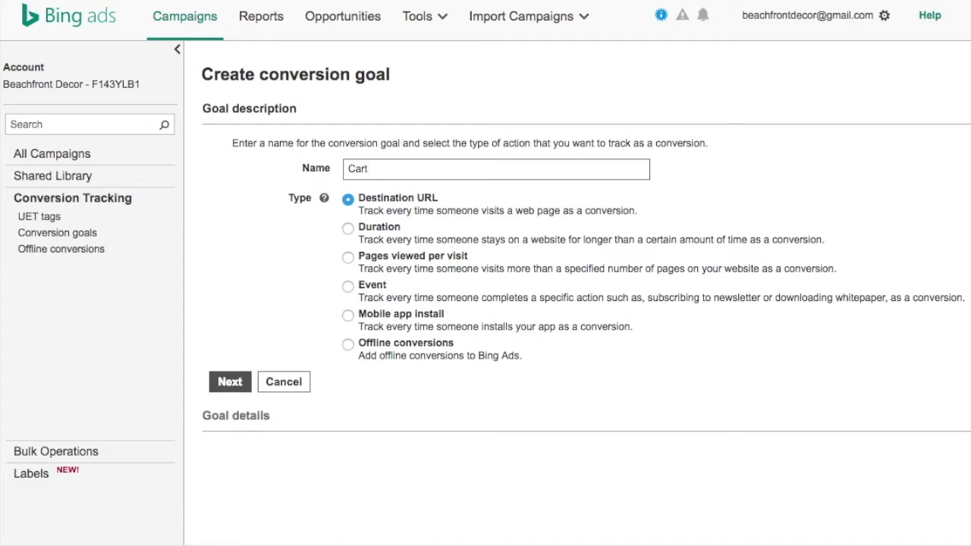
pyautogui.press('BackSpace')
pyautogui.write('Ad')
pyautogui.write('Giveaway Thank You')
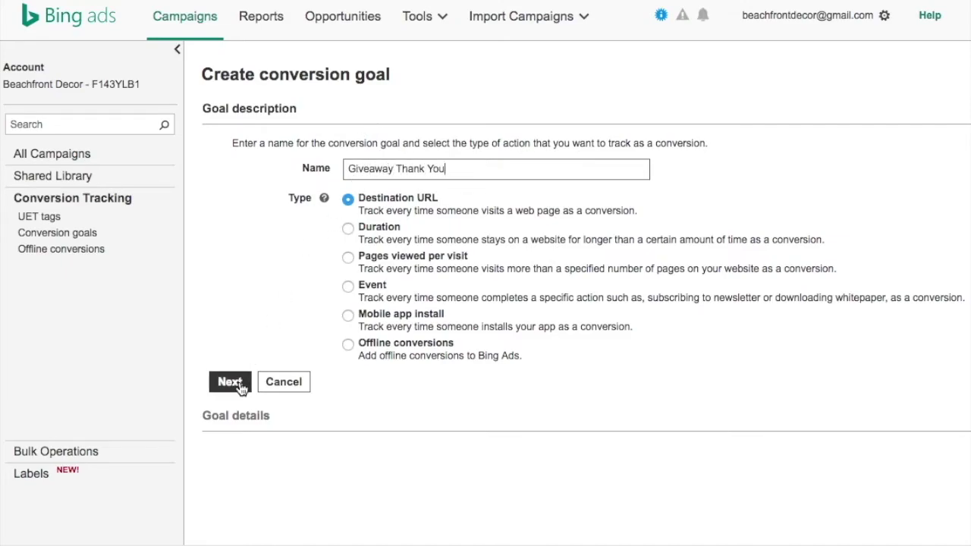
pyautogui.click(239, 382)
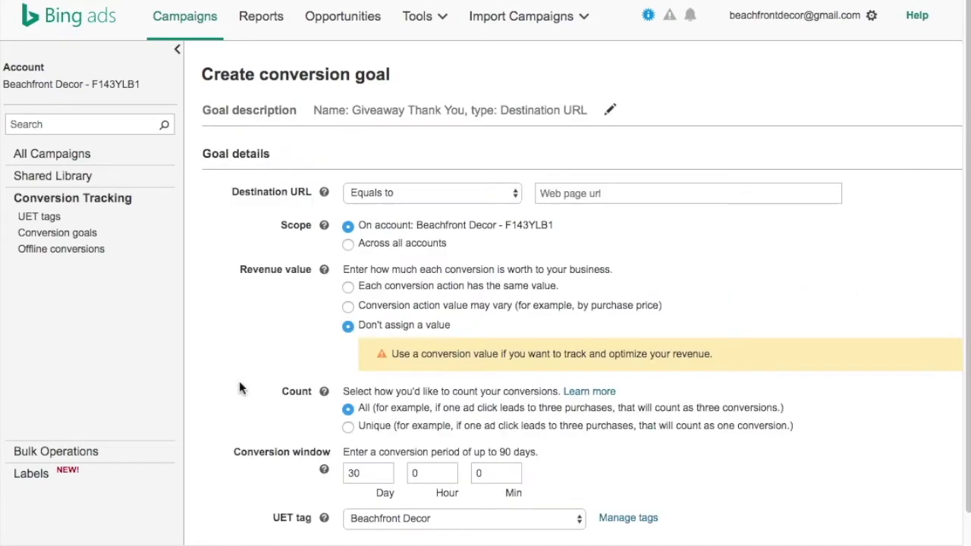
pyautogui.click(576, 192)
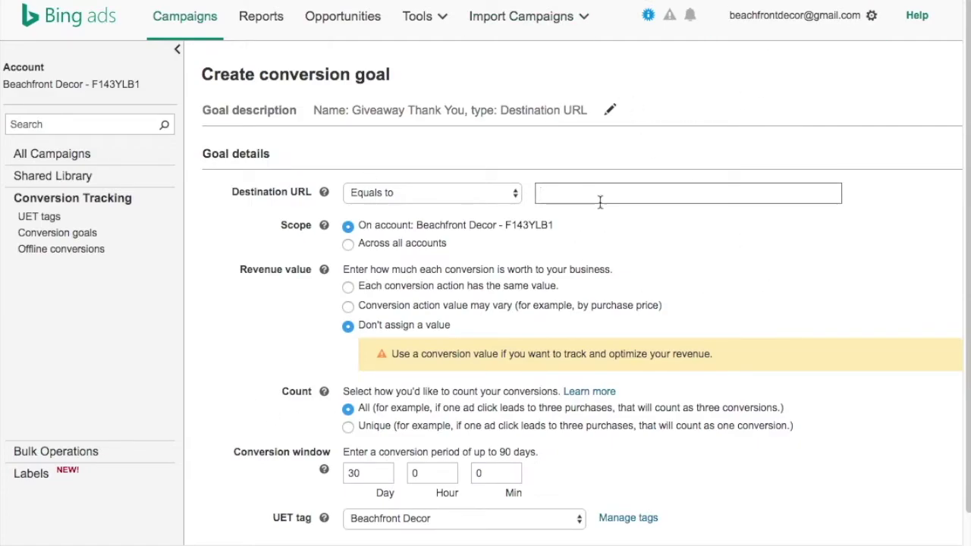
pyautogui.write('http://www.beachfrontdecor.com')
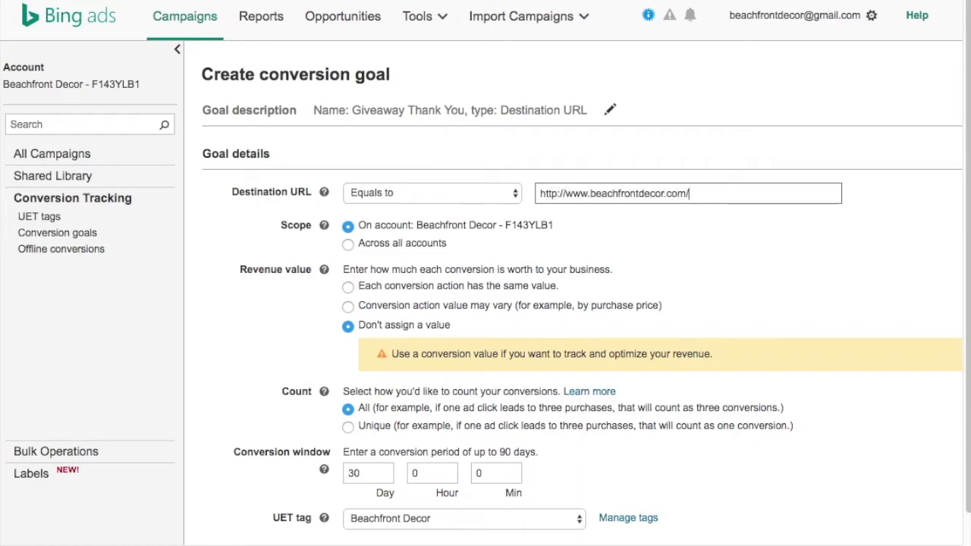
pyautogui.write('/giveaway')
pyautogui.press('BackSpace')
pyautogui.press('BackSpace')
pyautogui.press('BackSpace')
pyautogui.write('tha')
pyautogui.write('/')
pyautogui.moveTo(686, 194); pyautogui.dragTo(539, 194)
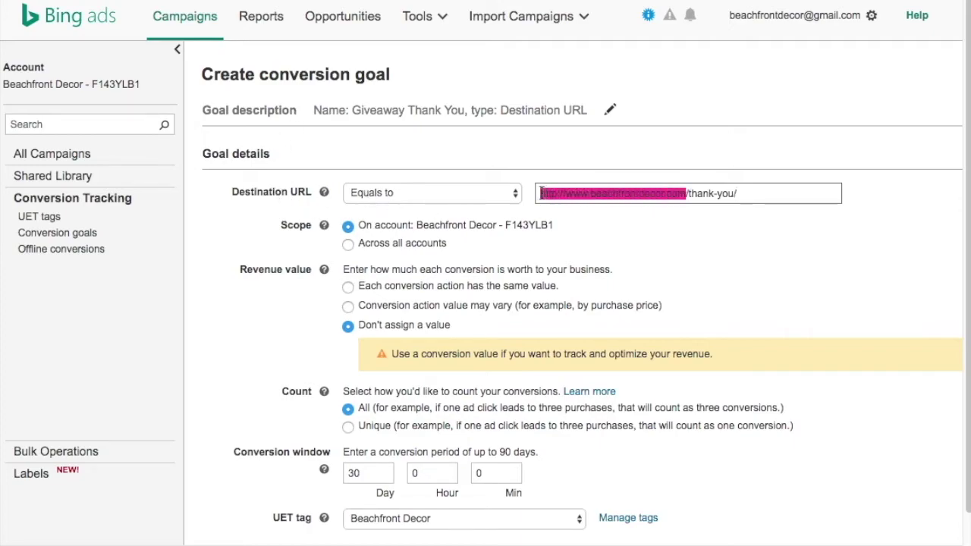
pyautogui.click(202, 252)
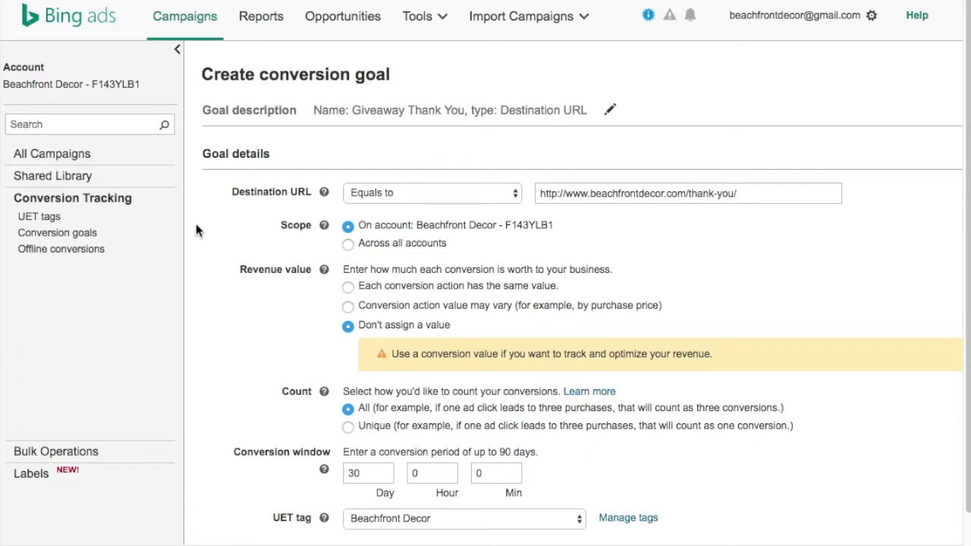
pyautogui.scroll(-1, 198, 254)
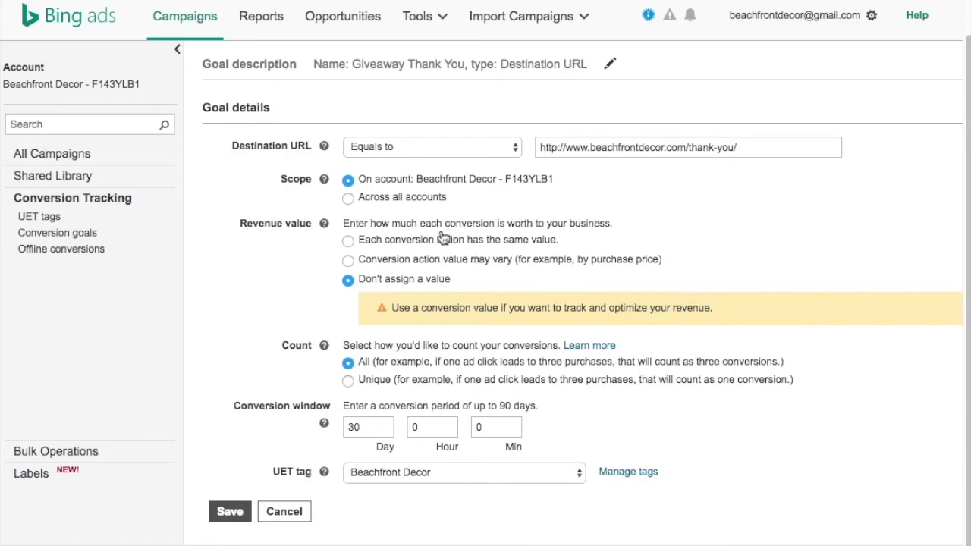
pyautogui.scroll(-1, 888, 296)
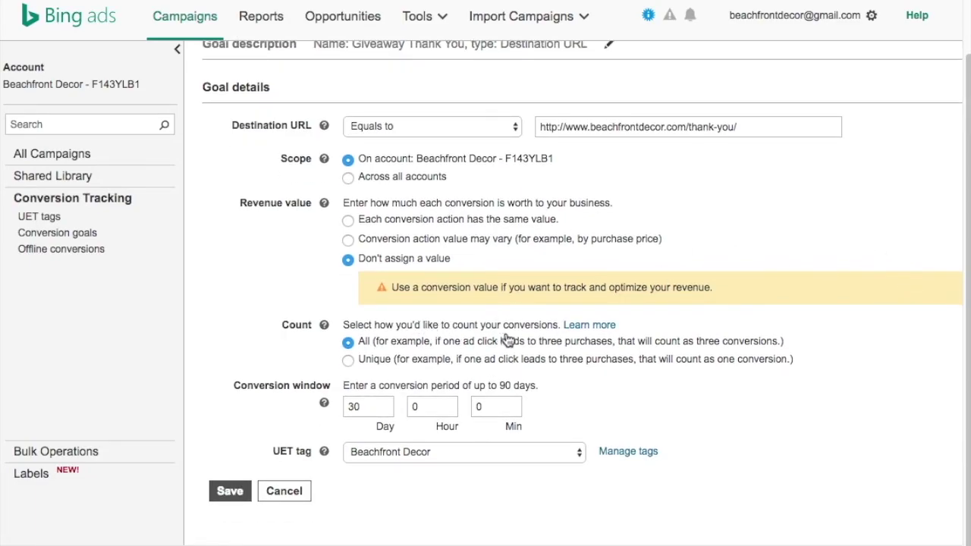
# Choose Unique conversion counting and save the Giveaway Thank You goal.
pyautogui.click(348, 361)
pyautogui.click(228, 492)
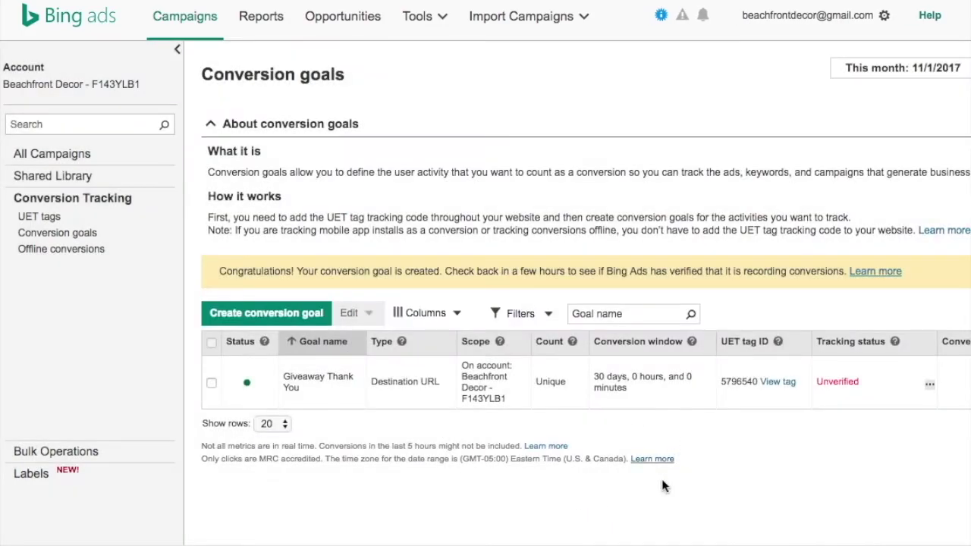